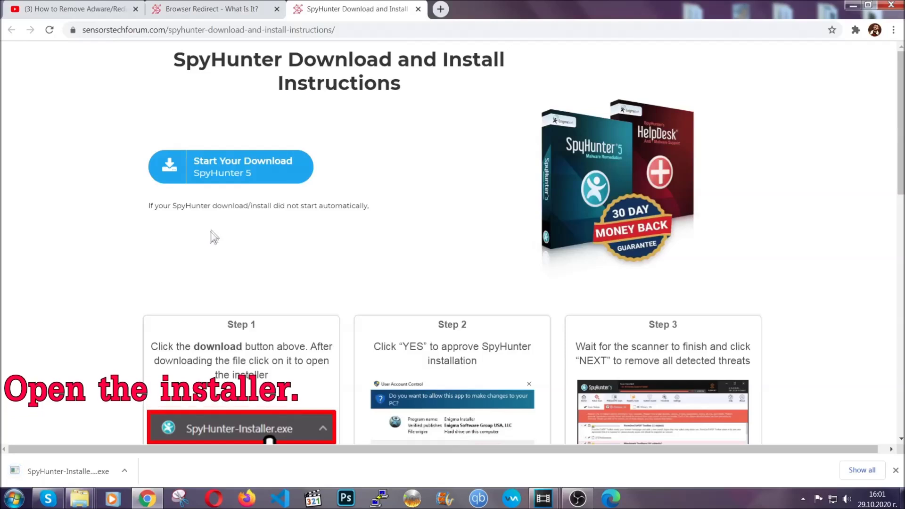
# - Launch the downloaded SpyHunter installer and choose English as the setup language
pyautogui.click(57, 472)
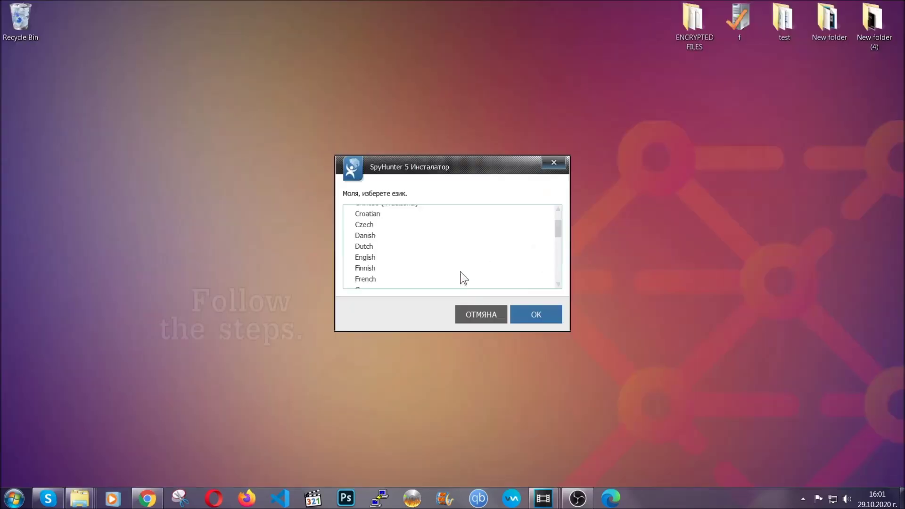
pyautogui.scroll(-2, 461, 271)
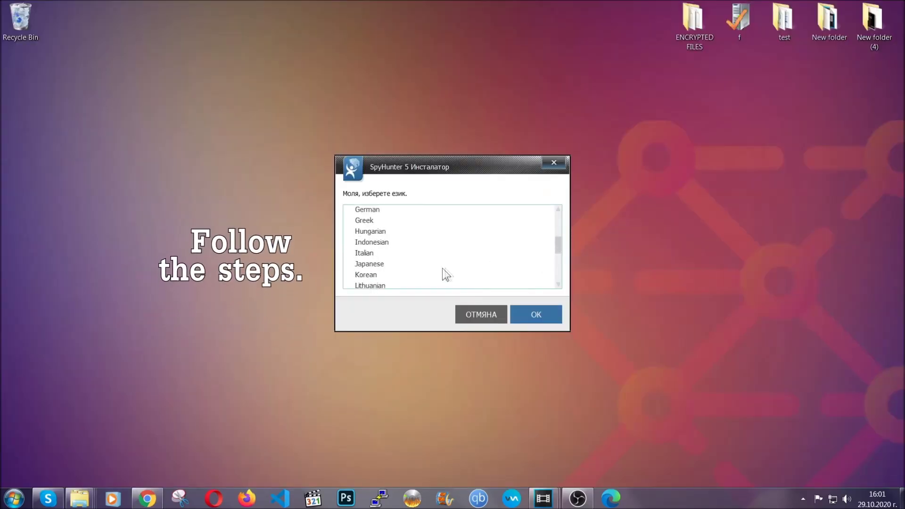
pyautogui.scroll(-2, 462, 278)
pyautogui.scroll(4, 461, 279)
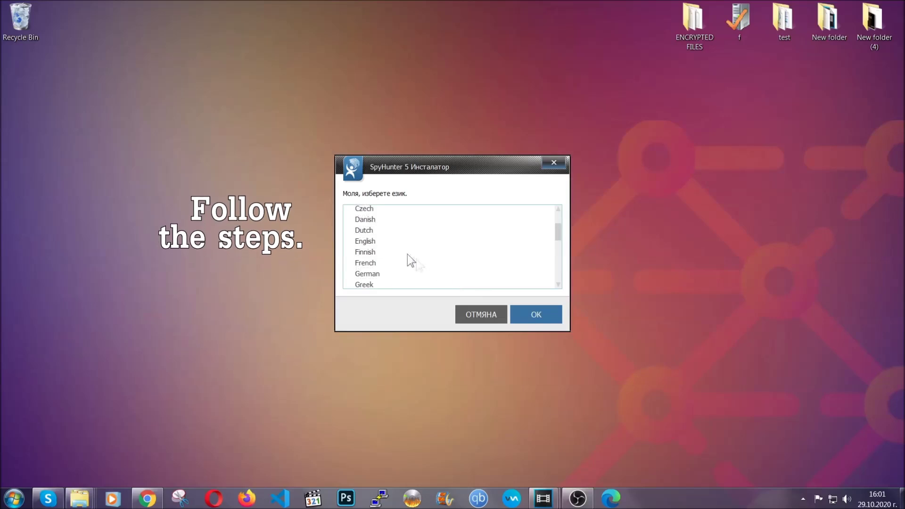
pyautogui.click(376, 242)
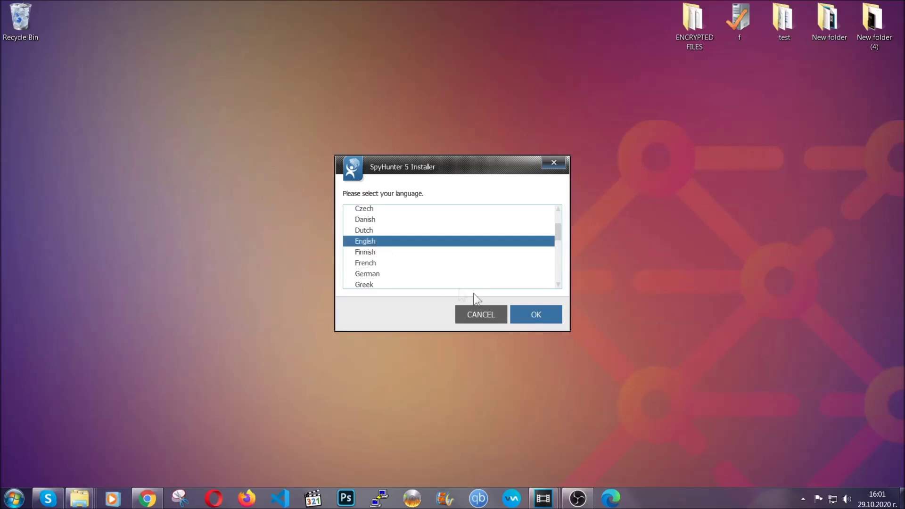
pyautogui.click(530, 314)
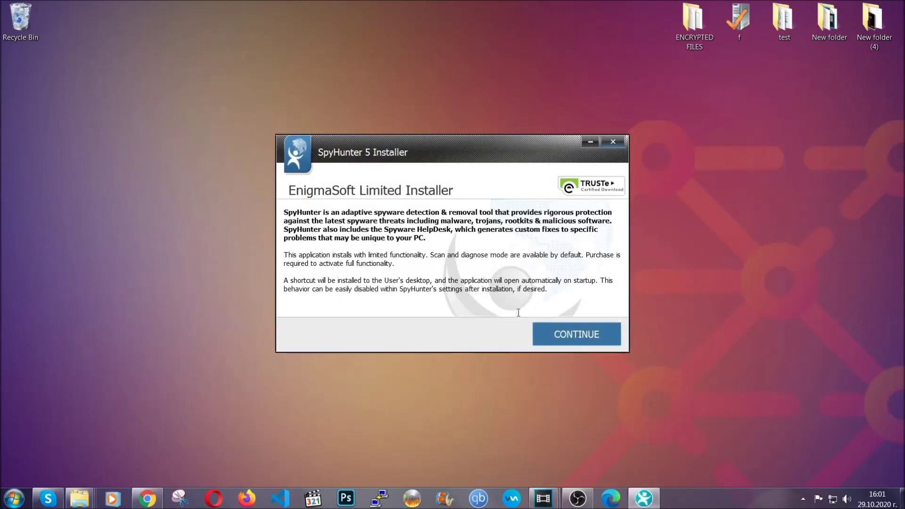
# - Install SpyHunter 5 by accepting the EULA and Privacy Policy, and finish the setup
pyautogui.click(548, 328)
pyautogui.click(532, 309)
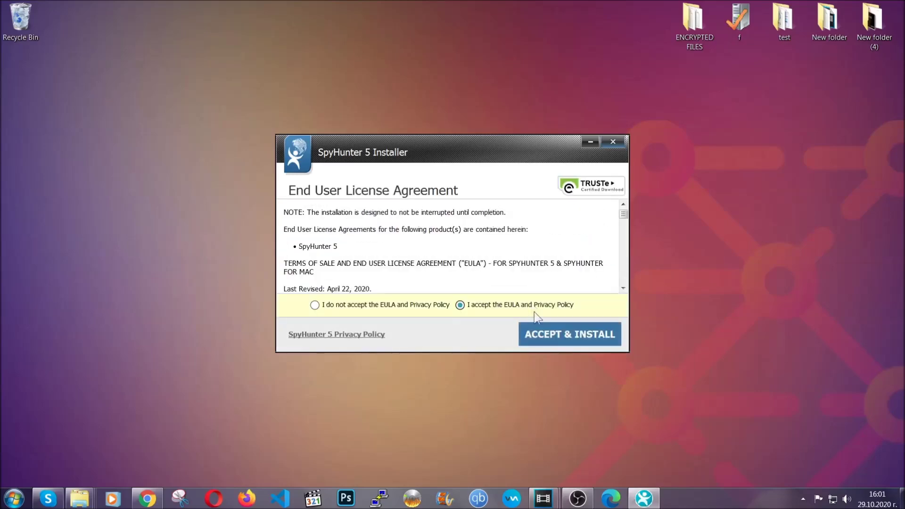
pyautogui.click(545, 331)
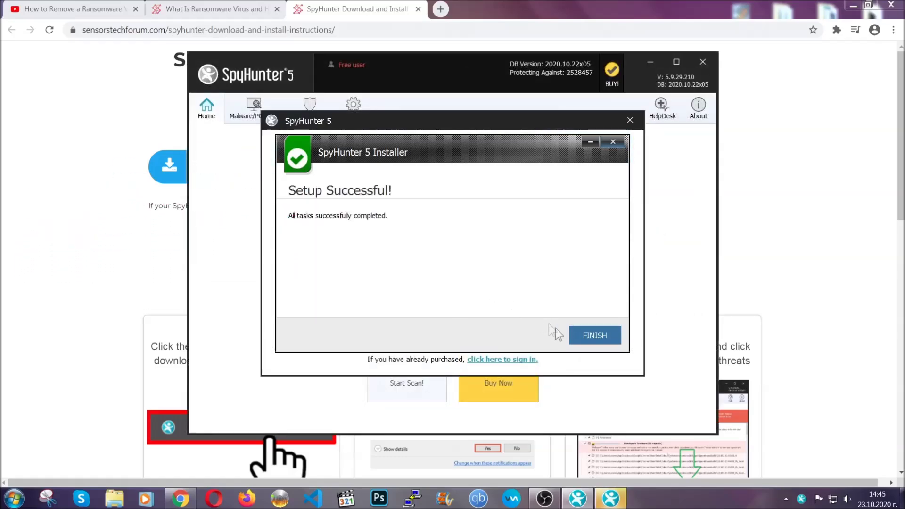
pyautogui.click(582, 336)
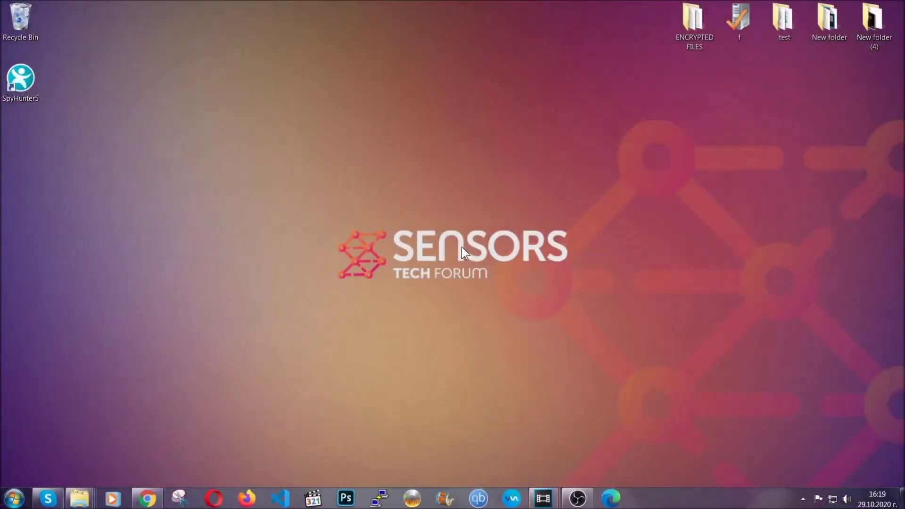
# - Run APPWIZ.CPL to open the Windows list of installed programs
pyautogui.press('super+r')
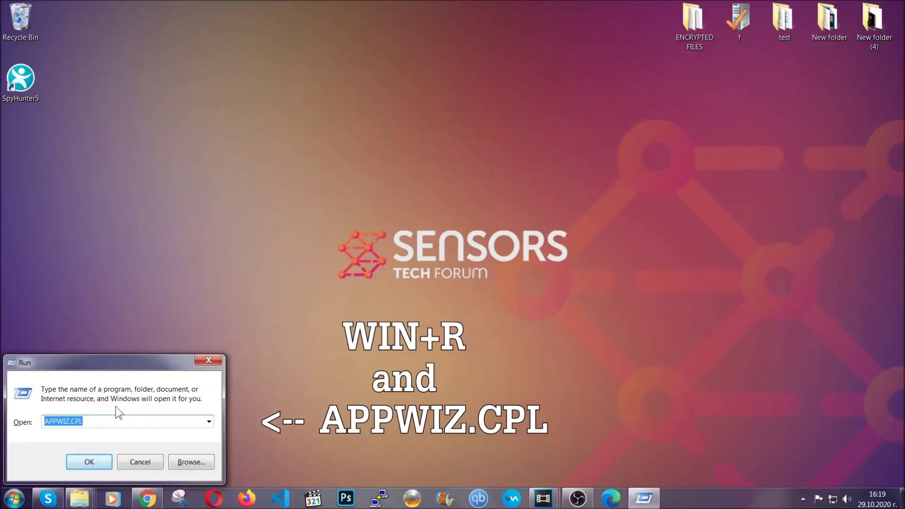
pyautogui.click(95, 422)
pyautogui.moveTo(95, 423); pyautogui.dragTo(18, 425)
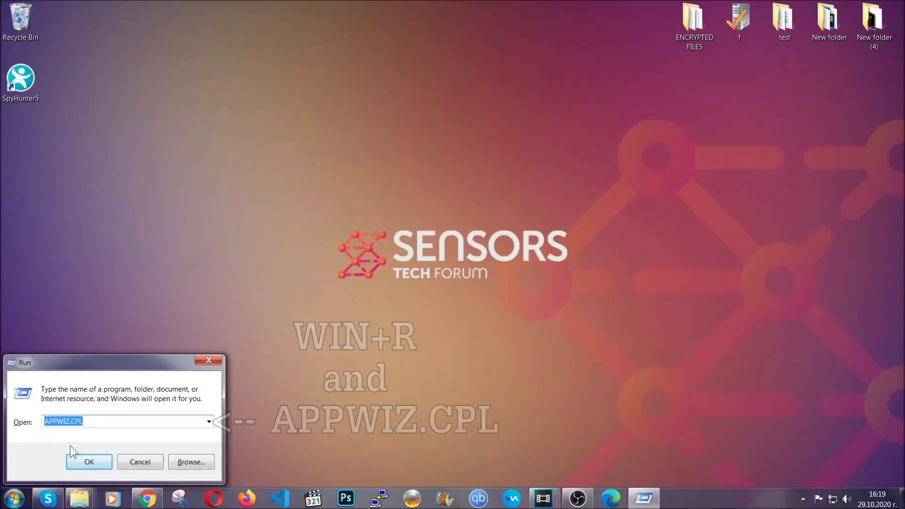
pyautogui.click(89, 461)
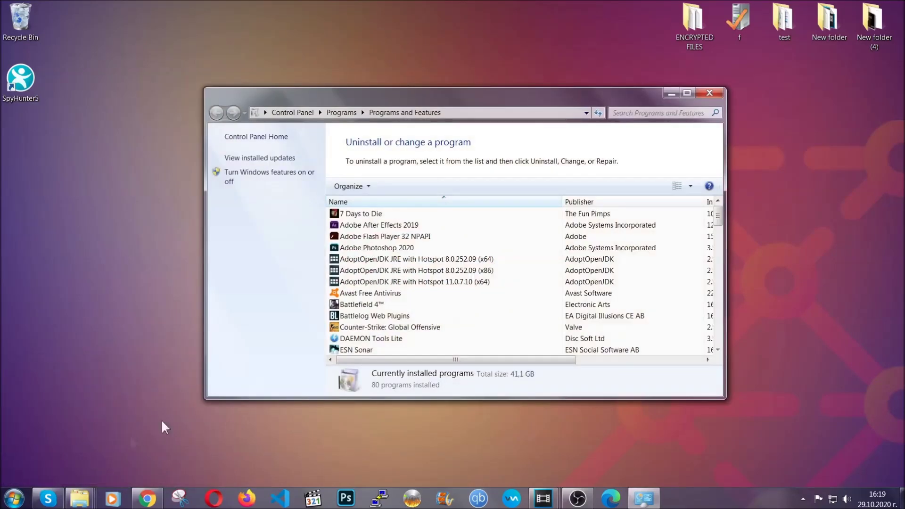
# - Uninstall SUSPICIOUS PROGRAM from the installed programs and acknowledge its removal
pyautogui.scroll(-20, 480, 252)
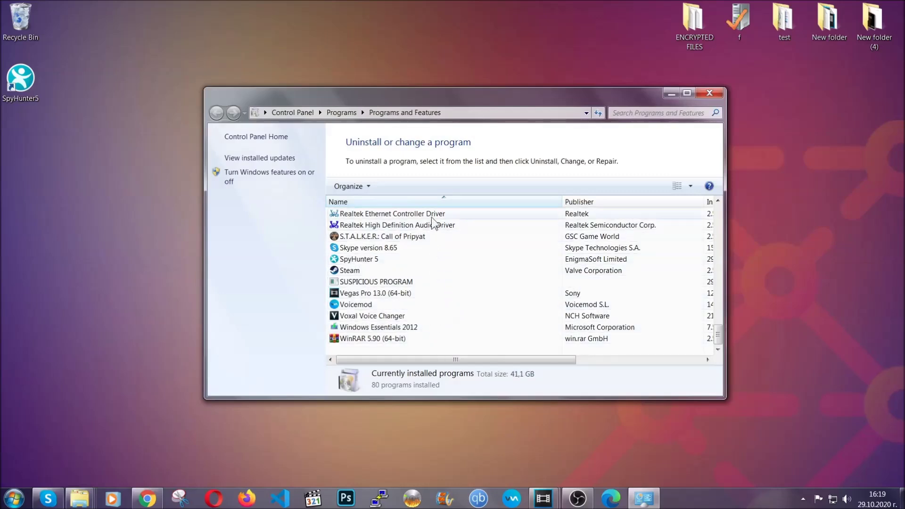
pyautogui.click(382, 282)
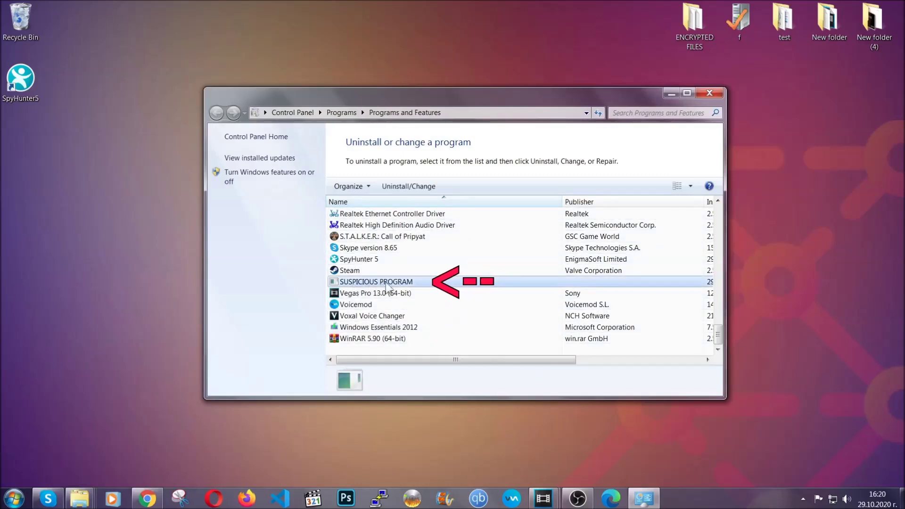
pyautogui.click(402, 187)
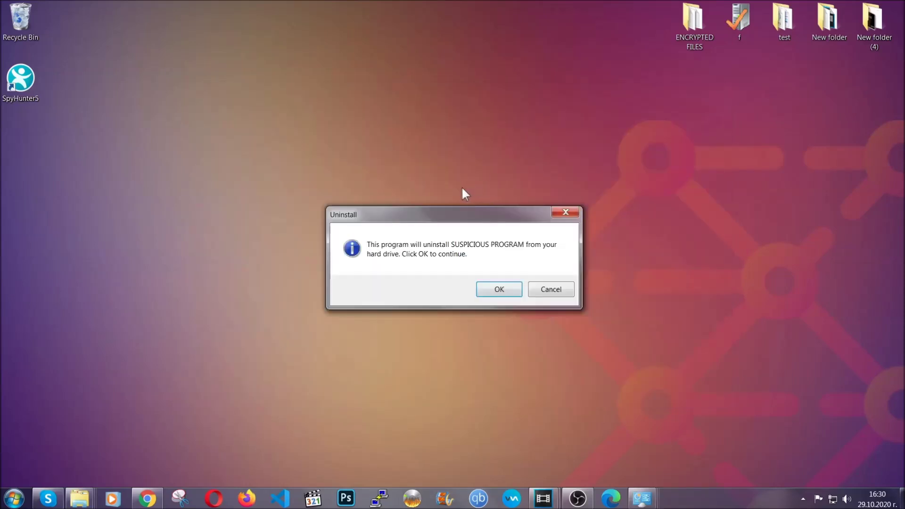
pyautogui.click(494, 291)
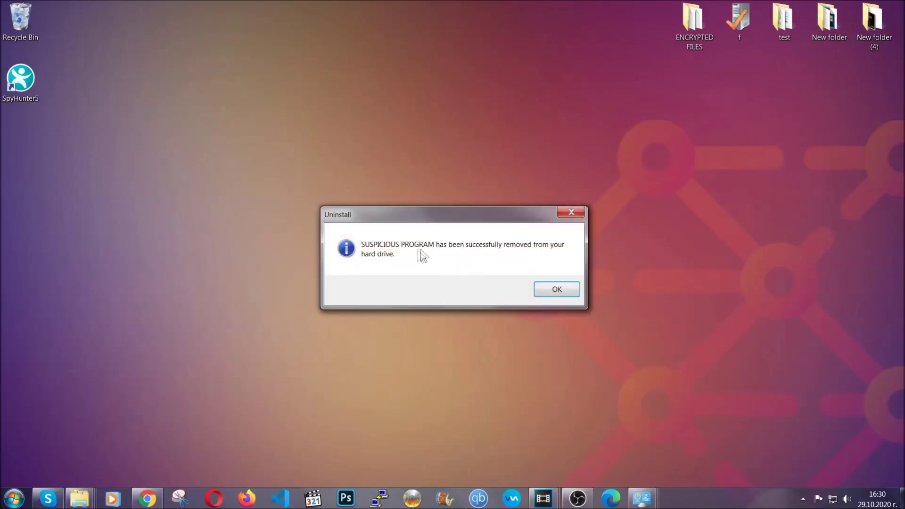
pyautogui.click(543, 287)
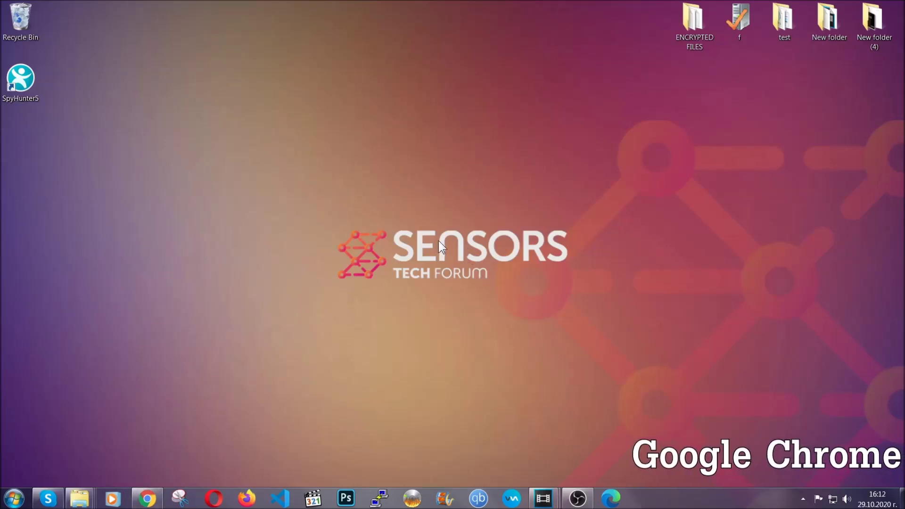
# - Switch to Google Chrome and go to chrome://settings/clearBrowserData
pyautogui.click(147, 499)
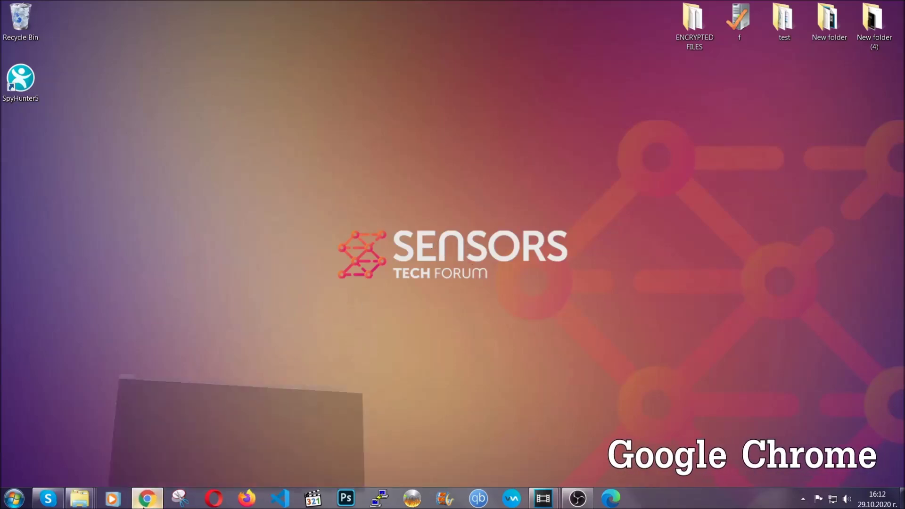
pyautogui.click(197, 30)
pyautogui.write('chrome:/')
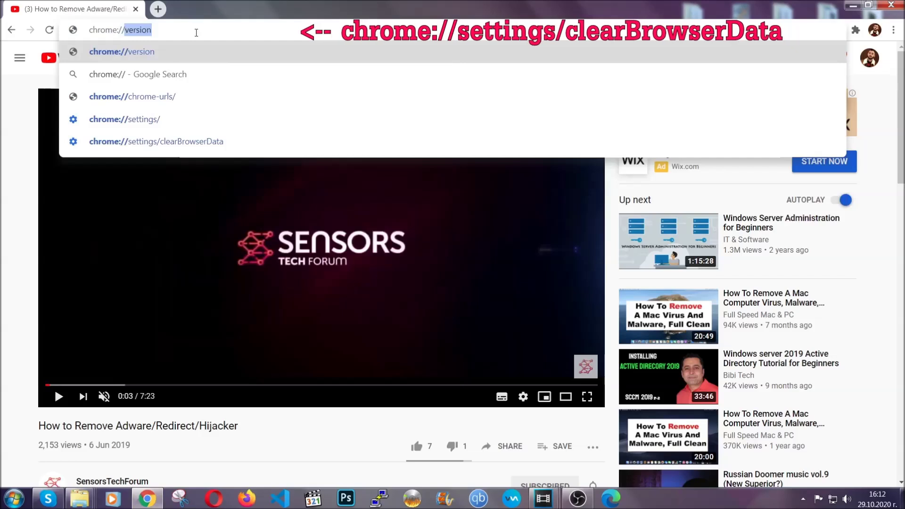
pyautogui.write('/settings/ce')
pyautogui.press('BackSpace')
pyautogui.write('lea')
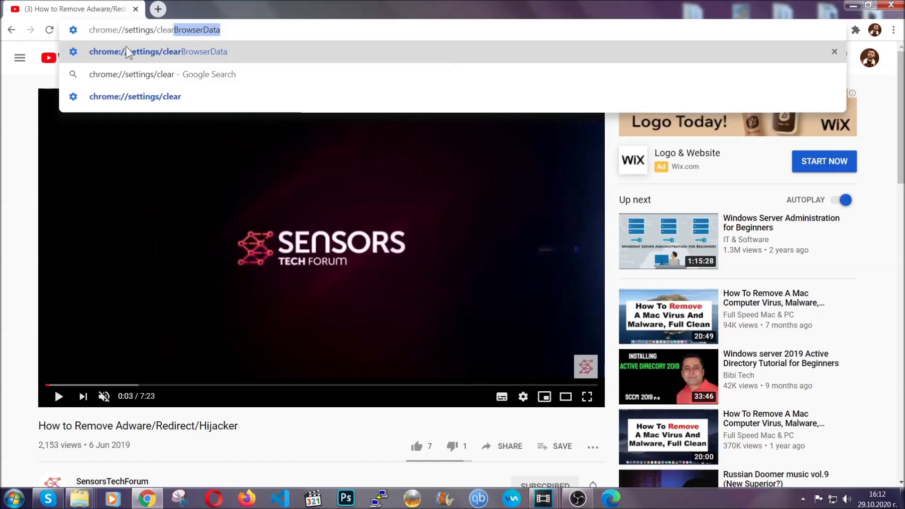
pyautogui.write('r')
pyautogui.press('Return')
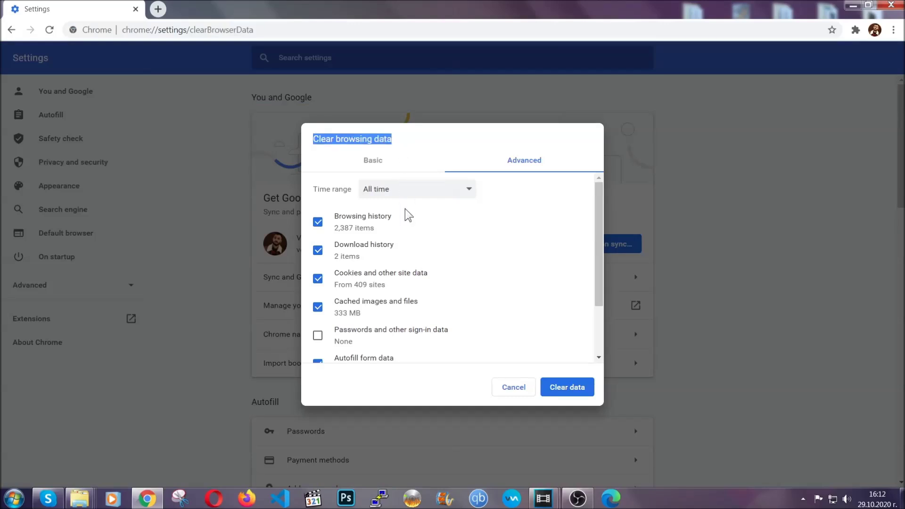
# - Clear Chrome's browsing data for All time, including history, cookies, cache, autofill, site settings and hosted app data, but keeping saved passwords
pyautogui.click(411, 197)
pyautogui.click(400, 241)
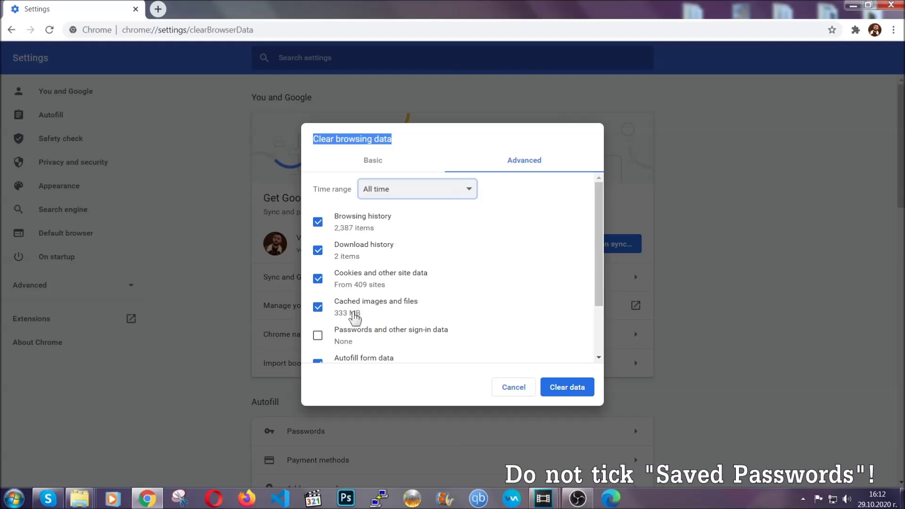
pyautogui.scroll(-1, 373, 319)
pyautogui.scroll(-2, 373, 321)
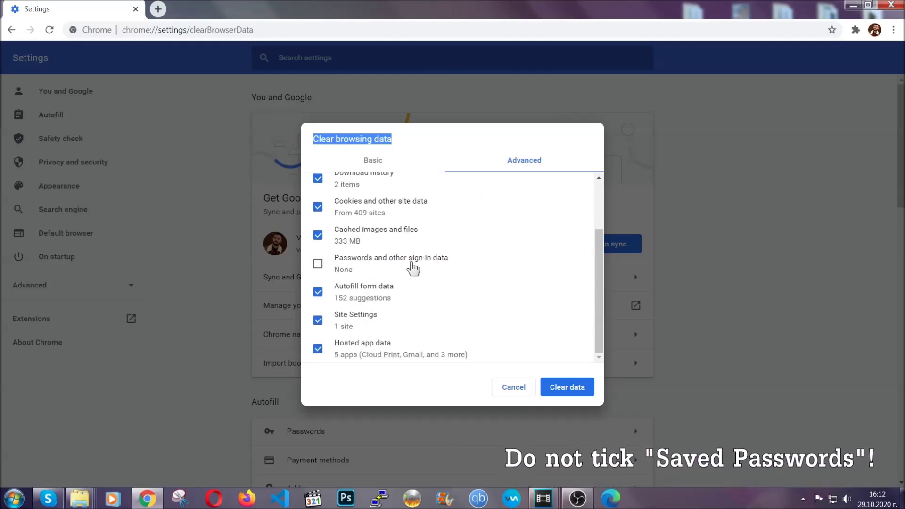
pyautogui.click(557, 388)
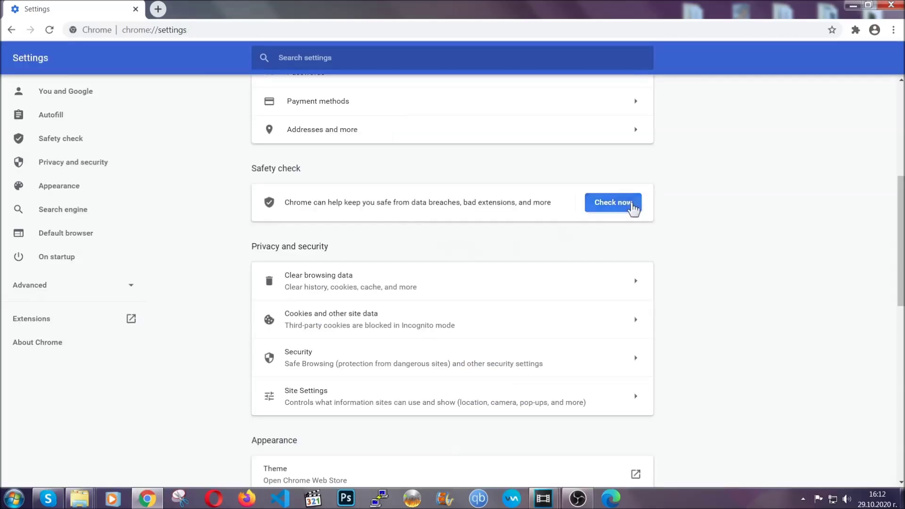
# - Remove the Bulk Media Downloader and HMA VPN Proxy Unblocker extensions from Chrome, and minimize the browser
pyautogui.click(894, 30)
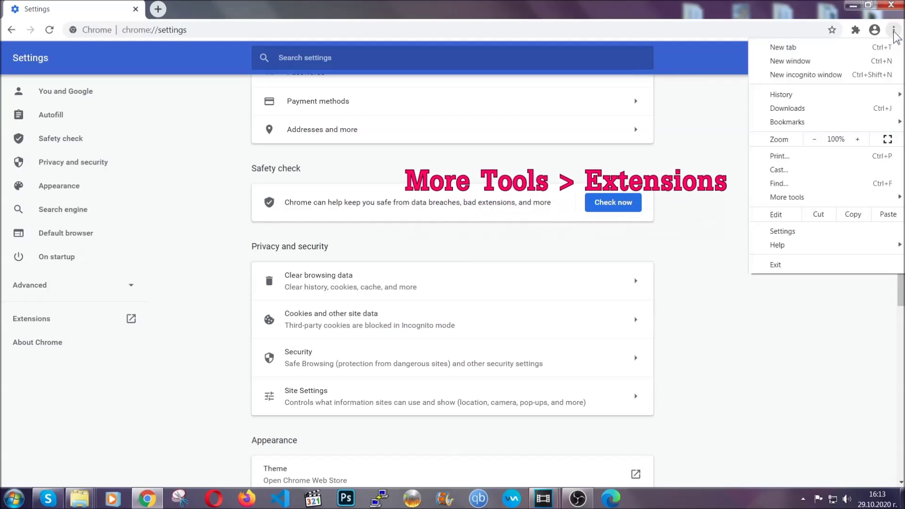
pyautogui.moveTo(828, 193)
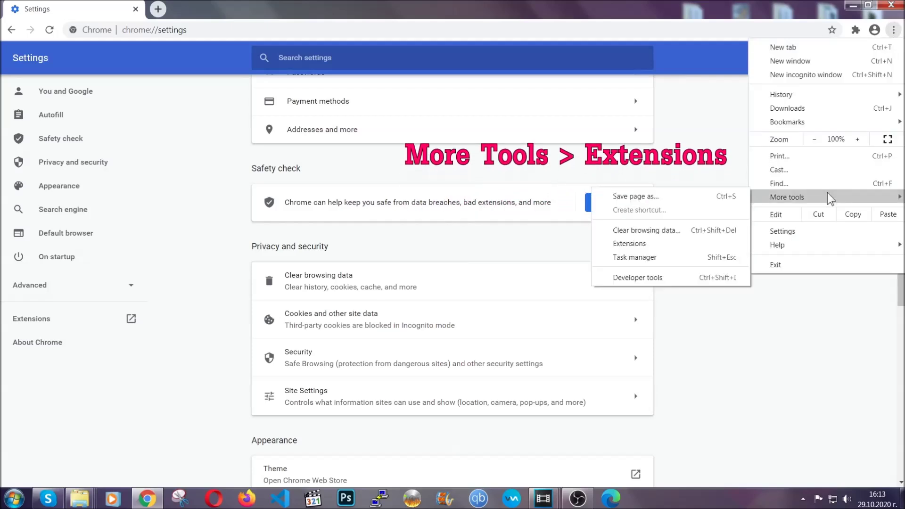
pyautogui.click(653, 247)
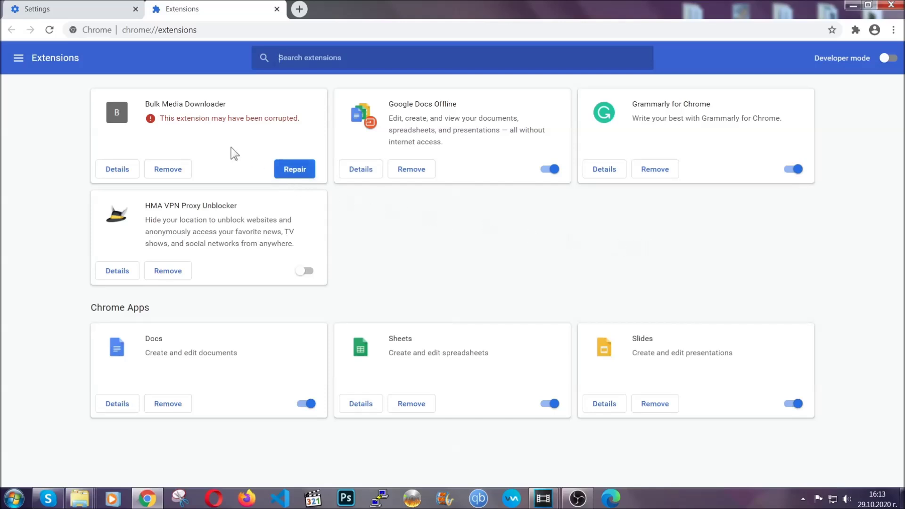
pyautogui.click(175, 171)
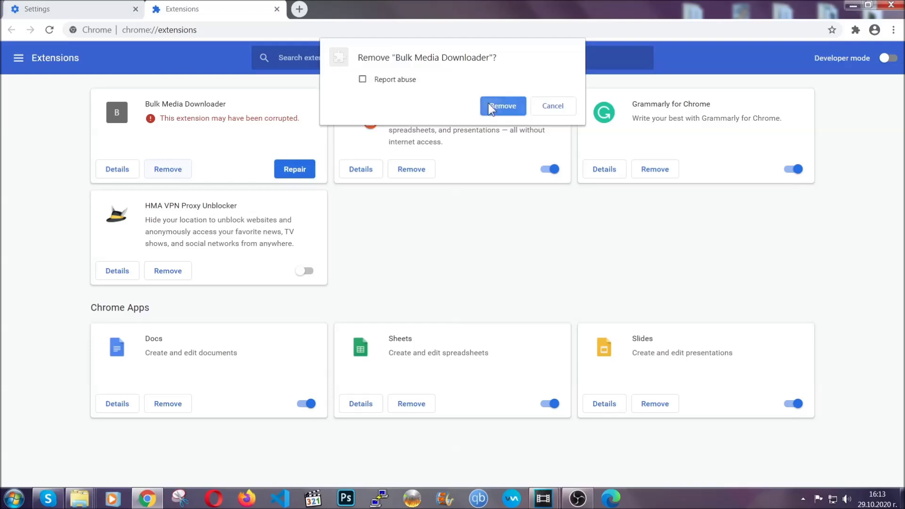
pyautogui.click(489, 103)
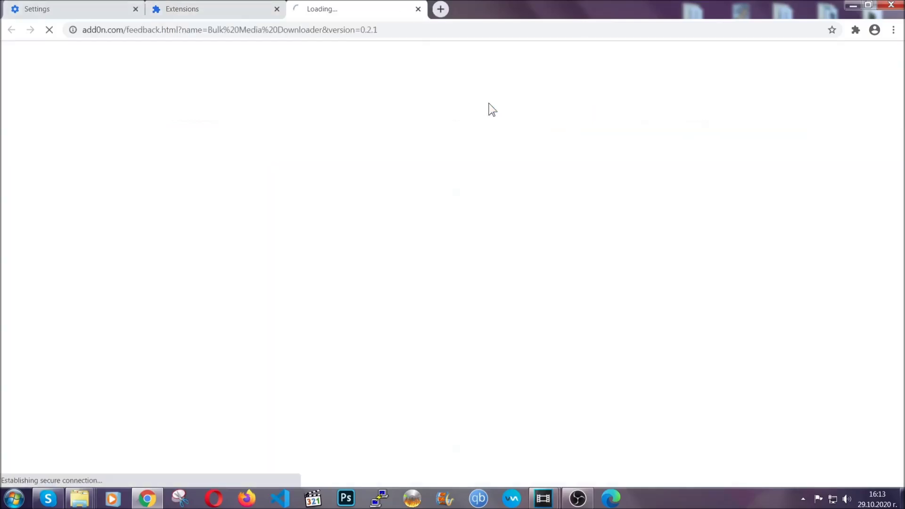
pyautogui.click(230, 10)
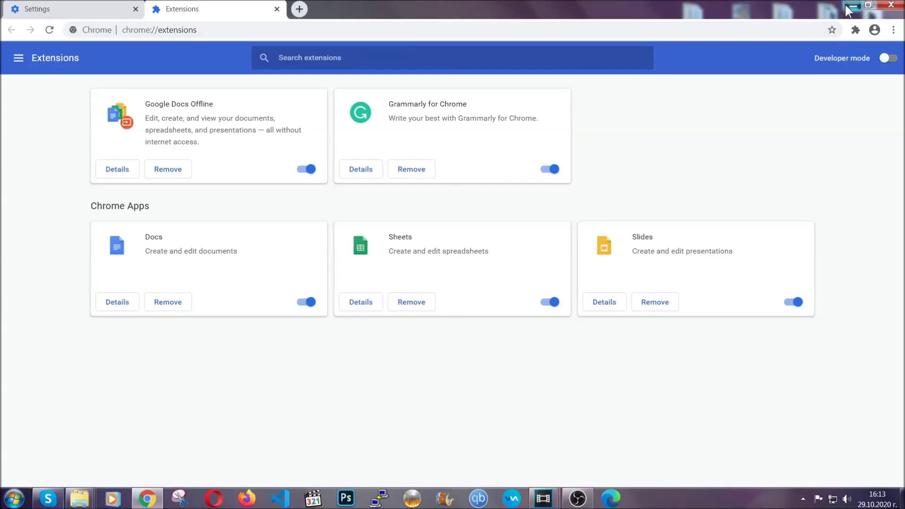
pyautogui.click(853, 6)
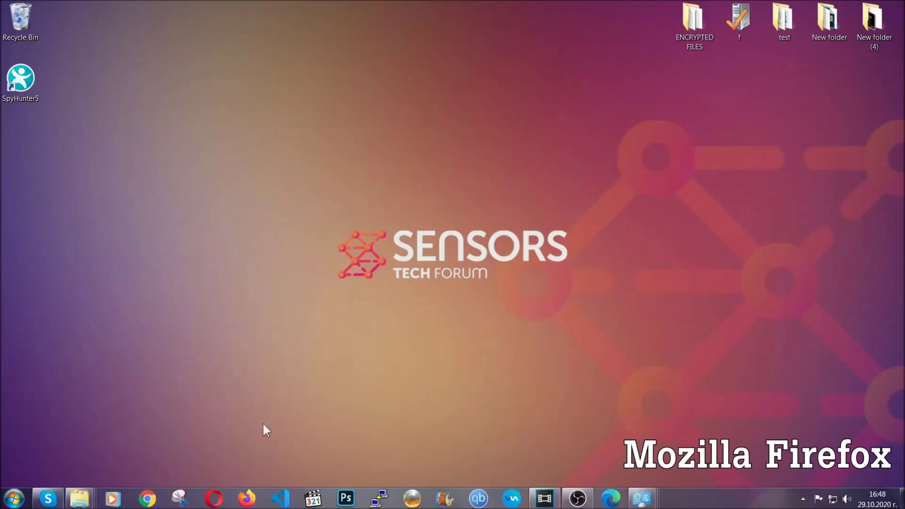
# - Switch to Mozilla Firefox and go to about:support
pyautogui.click(246, 498)
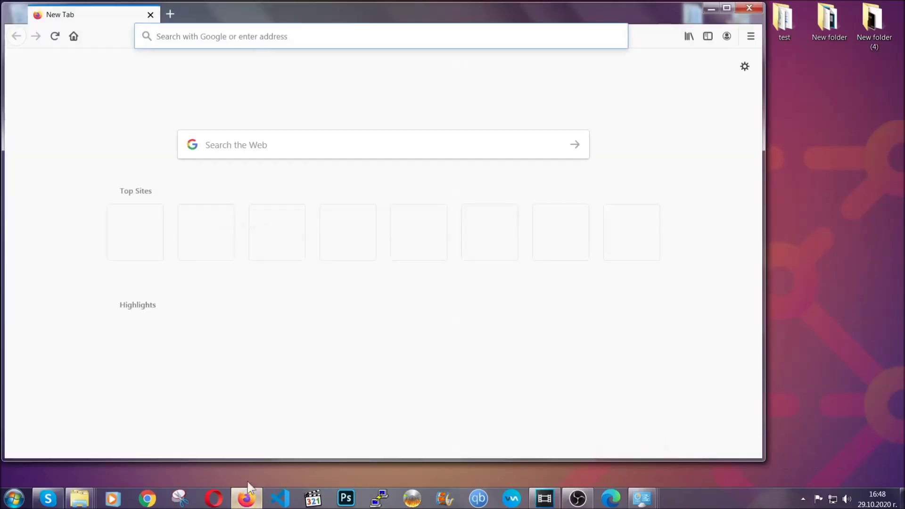
pyautogui.click(249, 37)
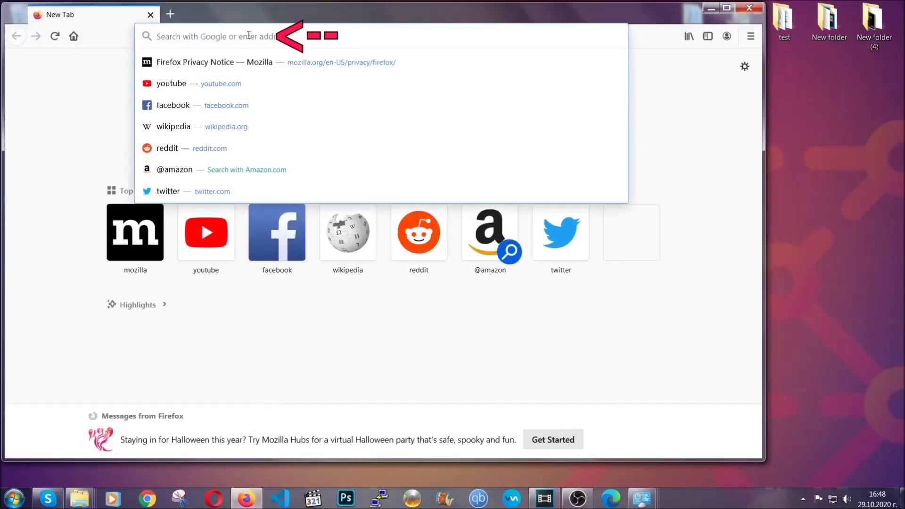
pyautogui.write('about:support')
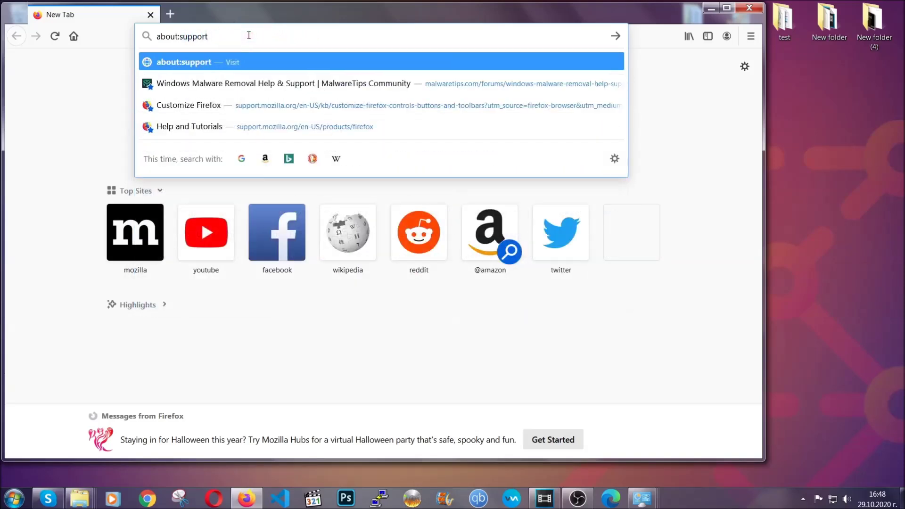
pyautogui.press('Return')
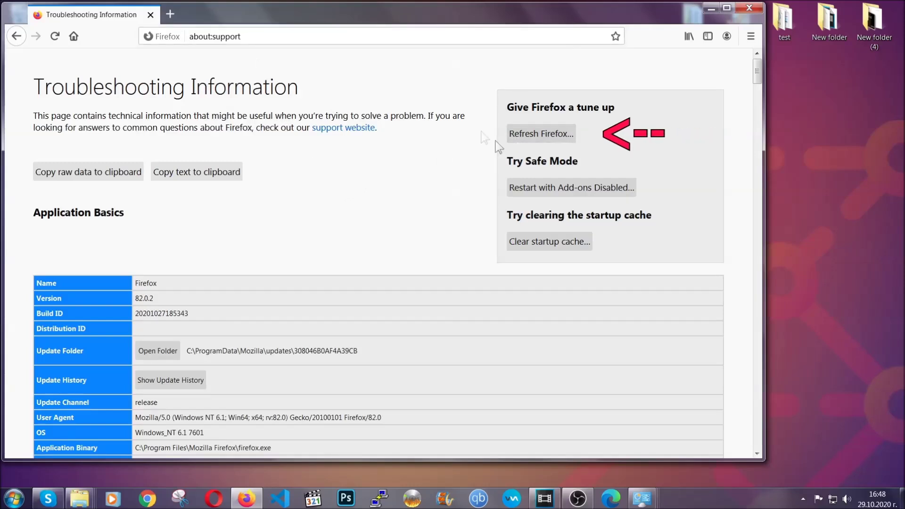
# - Refresh Firefox to its default settings, finish the import wizard, and minimize the browser
pyautogui.click(535, 138)
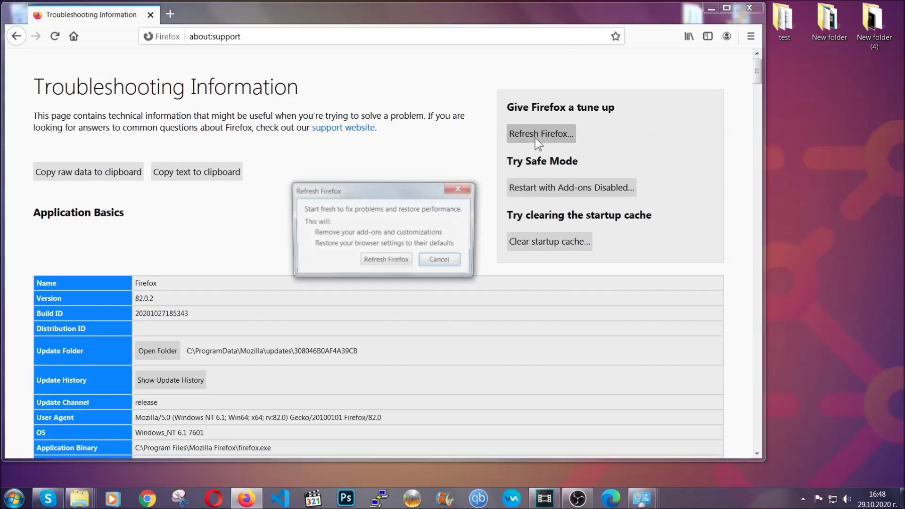
pyautogui.click(386, 262)
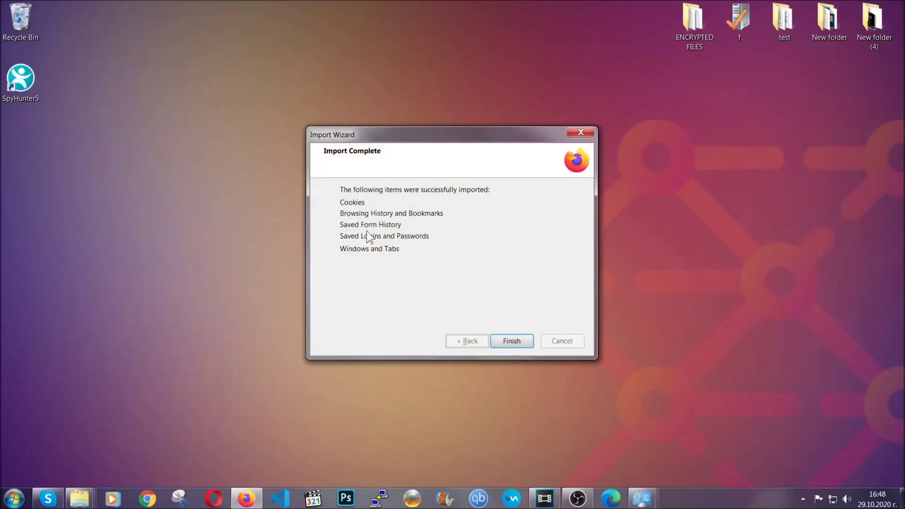
pyautogui.click(510, 342)
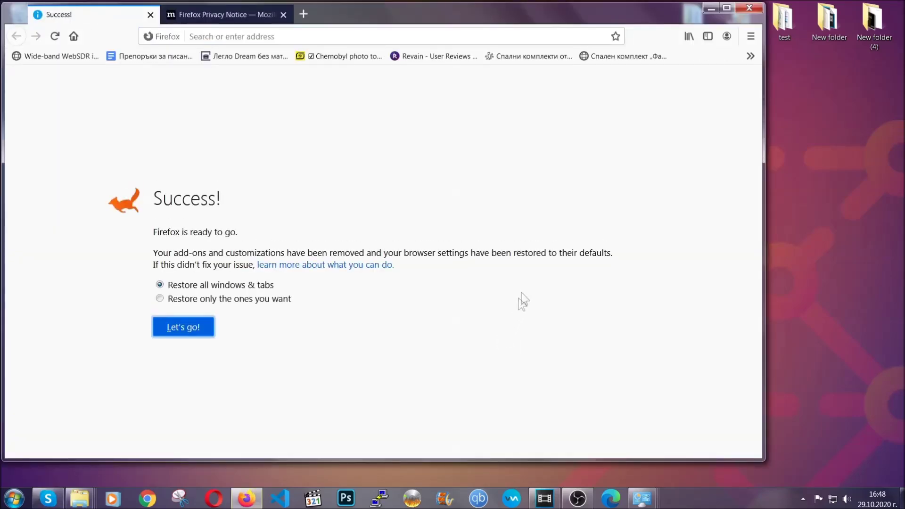
pyautogui.click(711, 9)
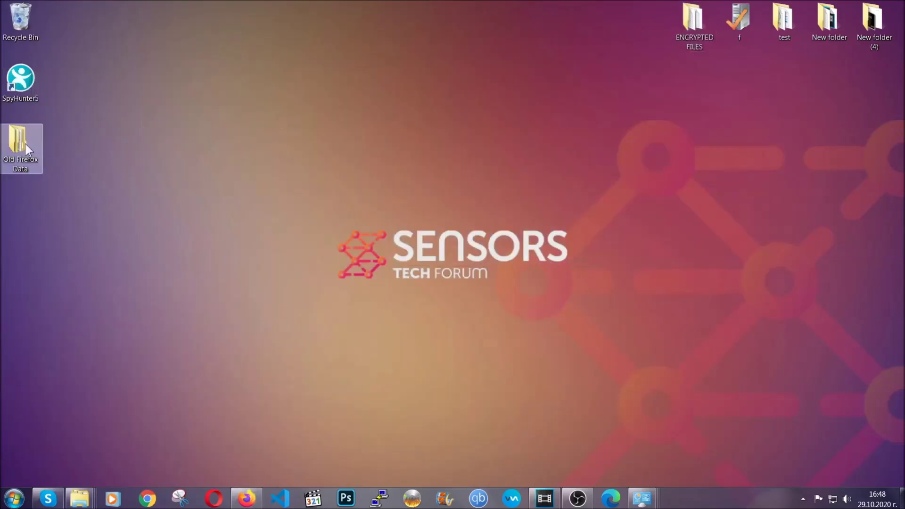
pyautogui.moveTo(6, 162)
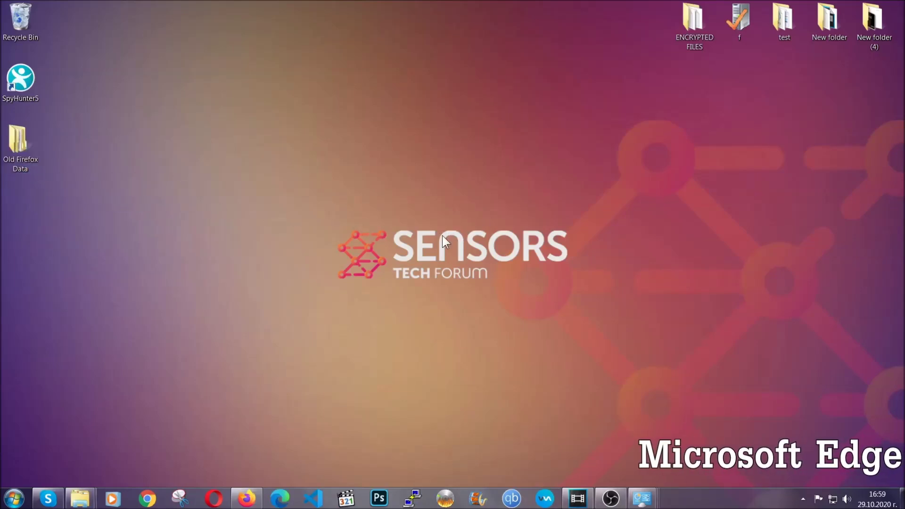
# - Switch to Microsoft Edge and go to edge://settings/clearBrowserData
pyautogui.click(279, 498)
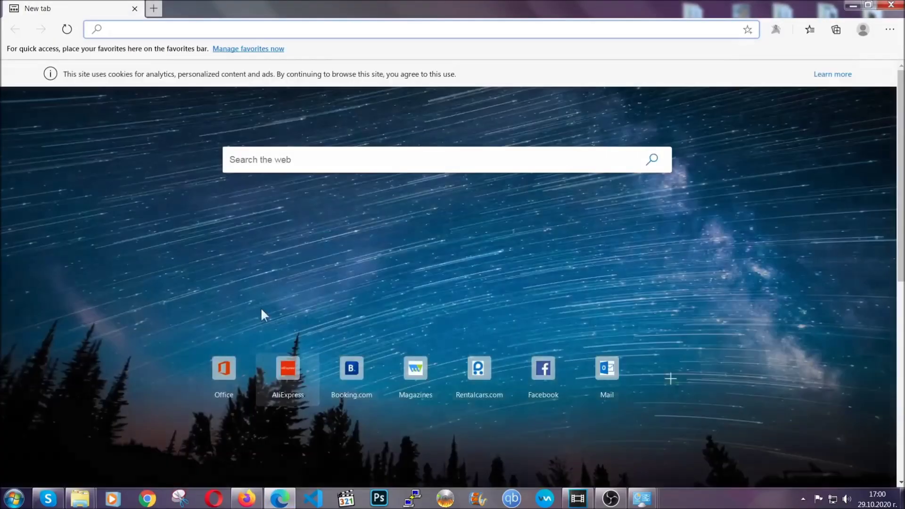
pyautogui.write('ed')
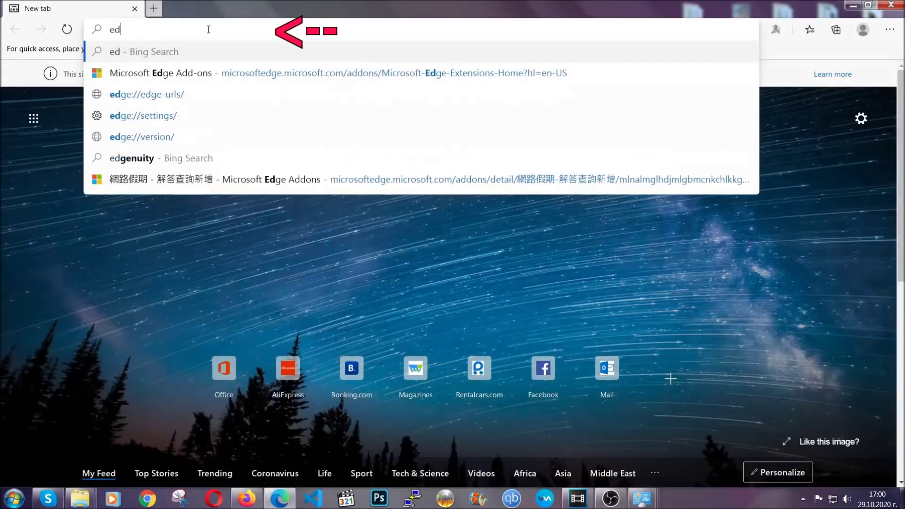
pyautogui.write('ge://')
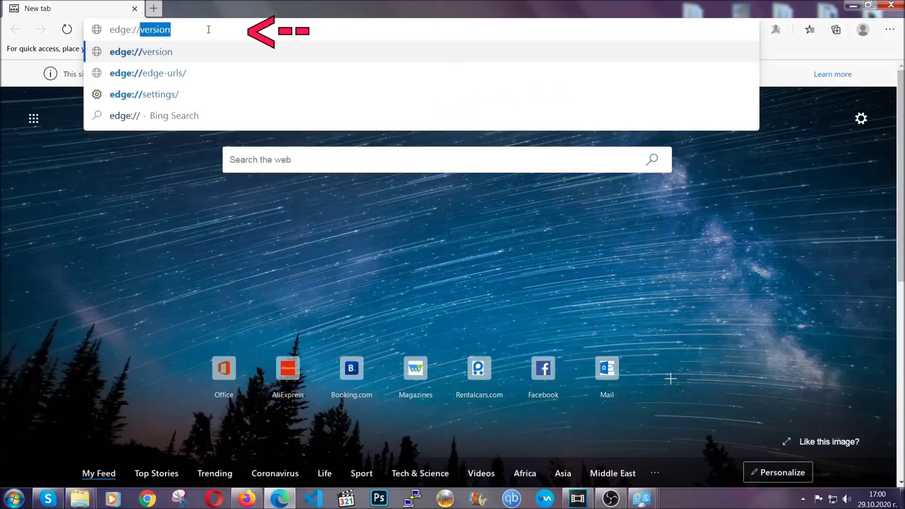
pyautogui.write('settings')
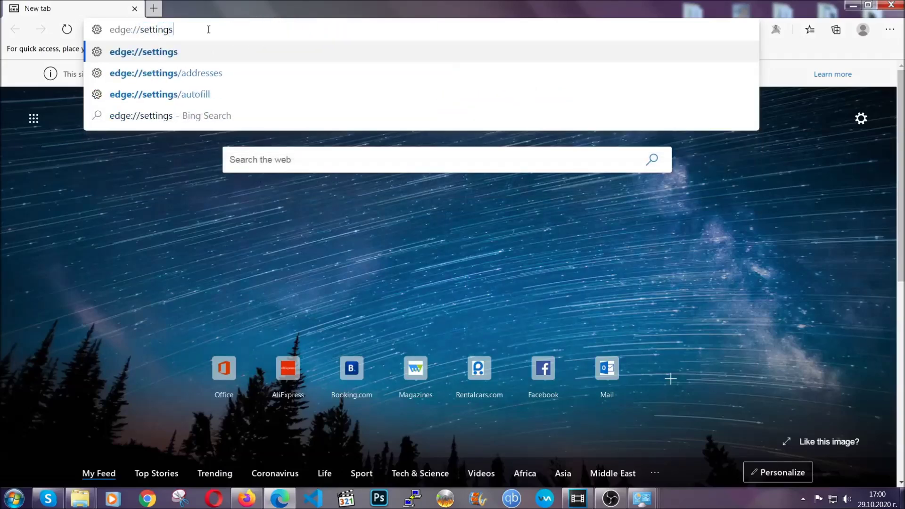
pyautogui.write('/clear')
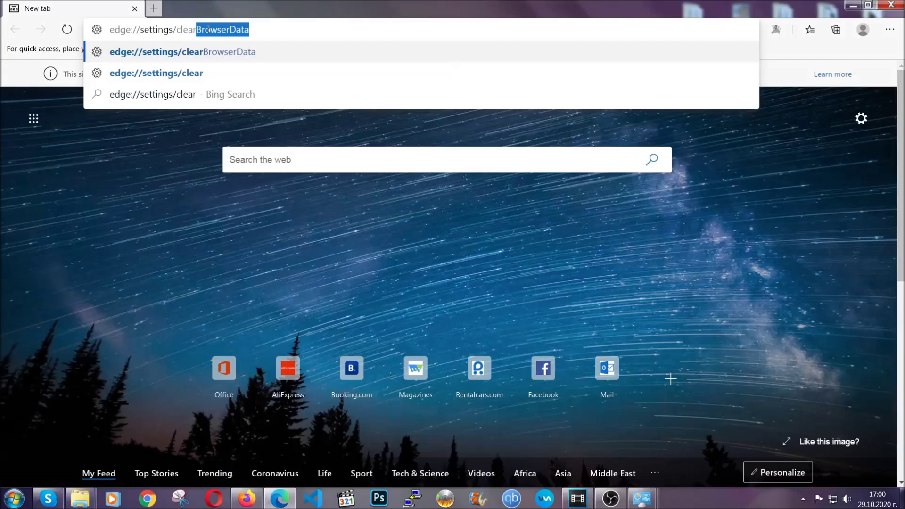
pyautogui.write('BrowserData')
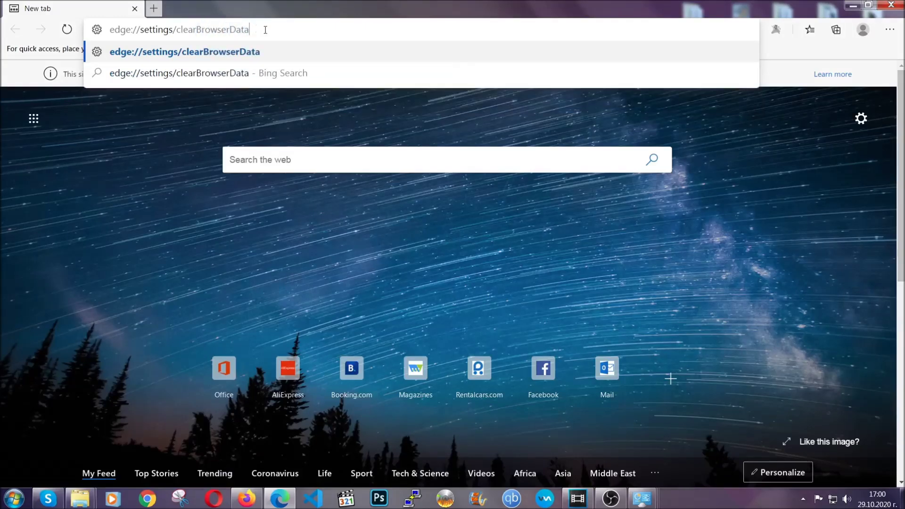
pyautogui.press('Return')
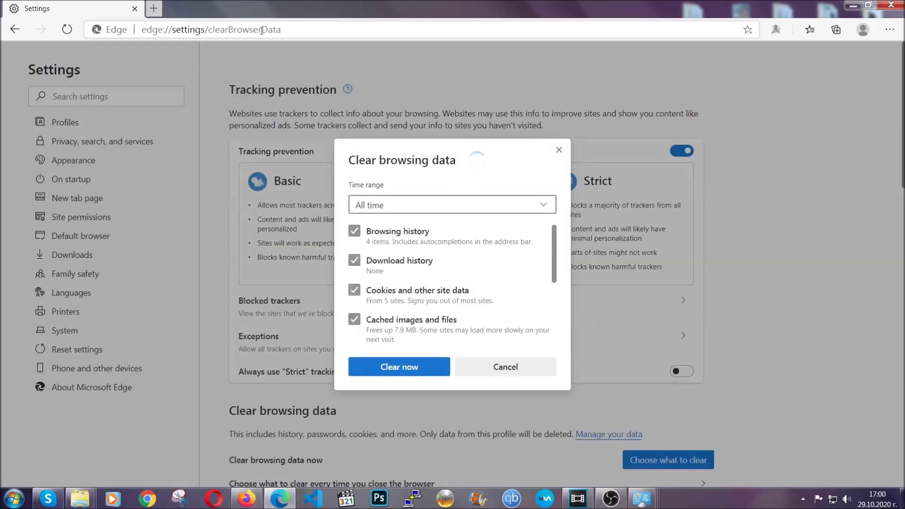
# - Clear Edge's browsing data for All time, including history, cookies, cache, autofill, site permissions and hosted app data, but keeping saved passwords
pyautogui.click(371, 211)
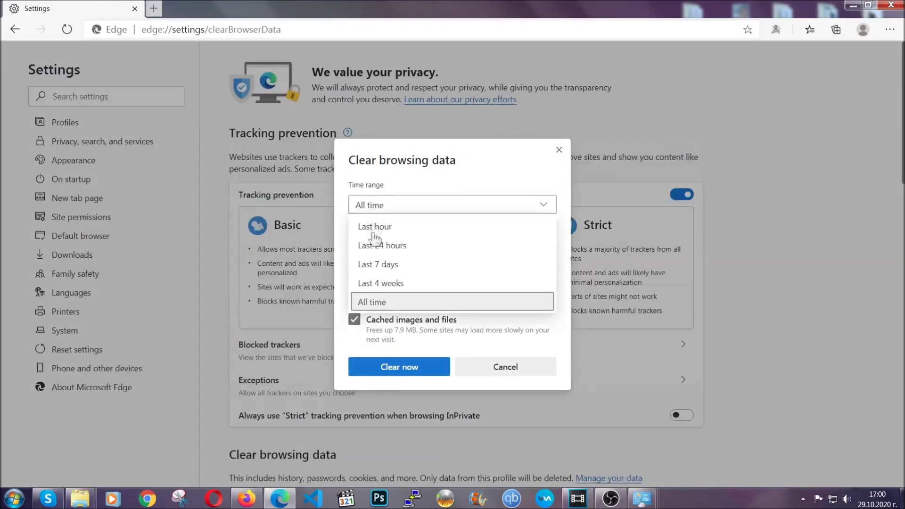
pyautogui.click(373, 302)
pyautogui.scroll(-2, 380, 292)
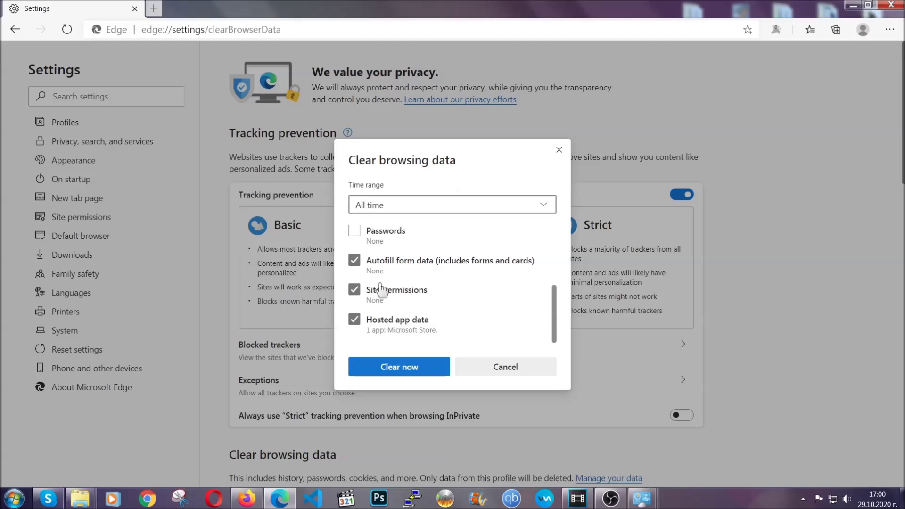
pyautogui.click(394, 370)
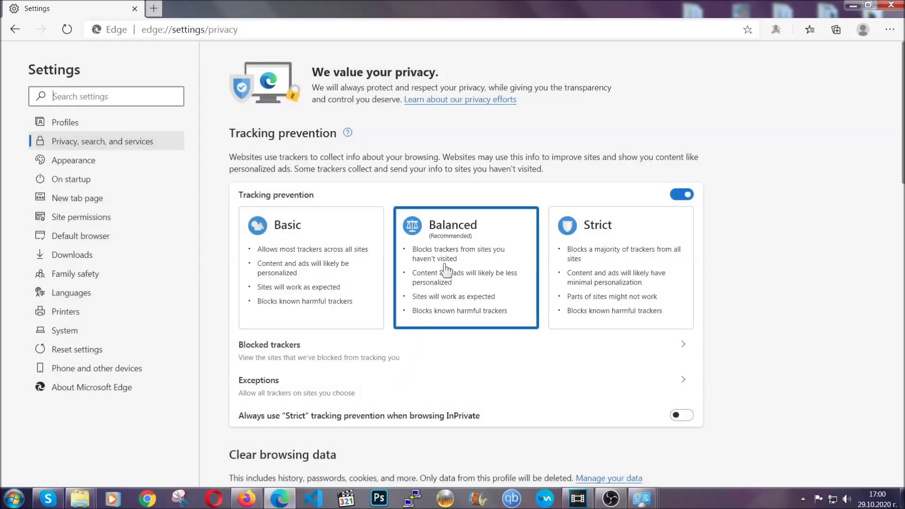
# - Remove the 網路假期 - 解答查詢新增 extension from Edge, and close the browser
pyautogui.click(890, 29)
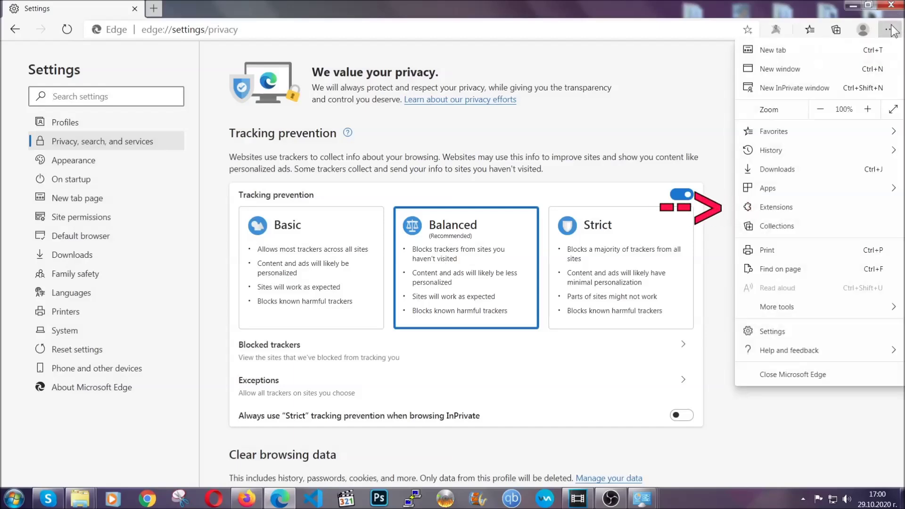
pyautogui.click(826, 207)
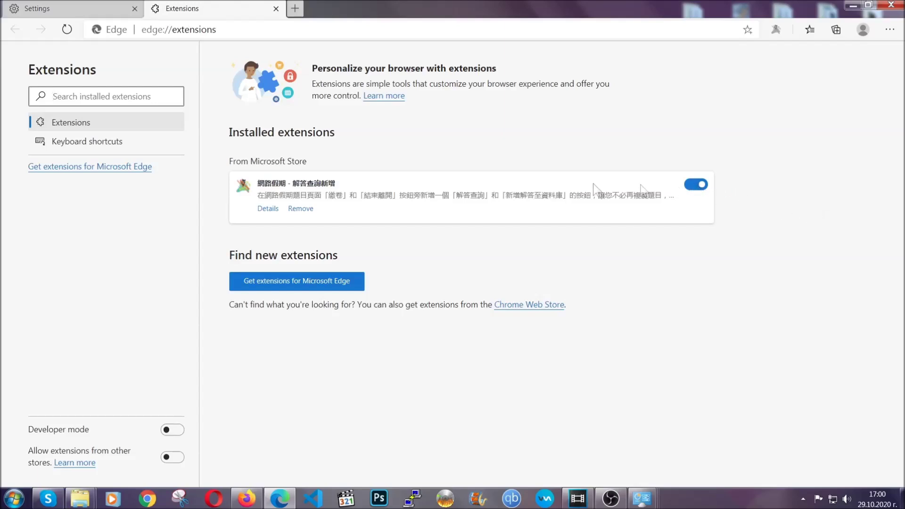
pyautogui.click(295, 211)
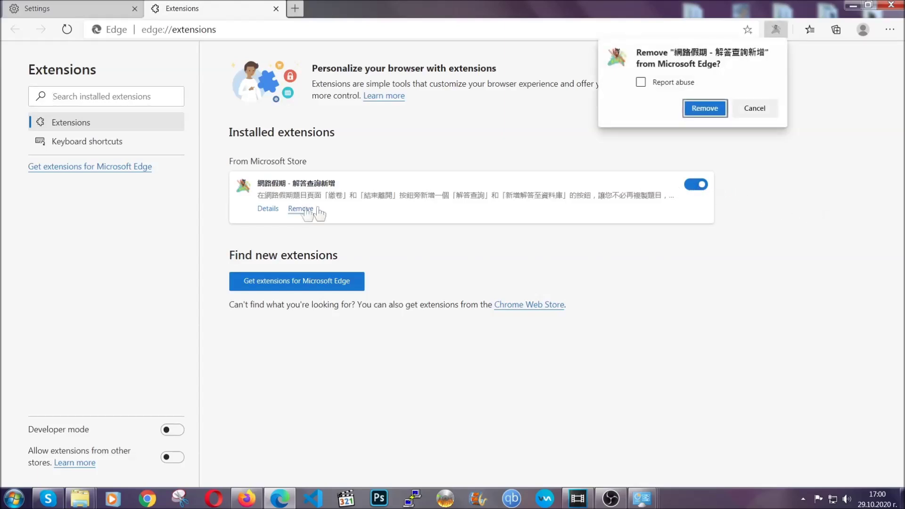
pyautogui.click(704, 108)
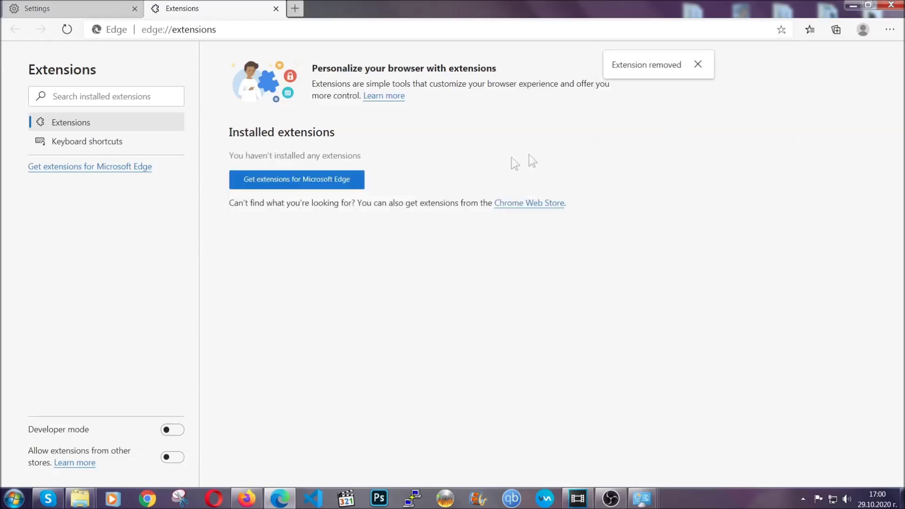
pyautogui.click(898, 5)
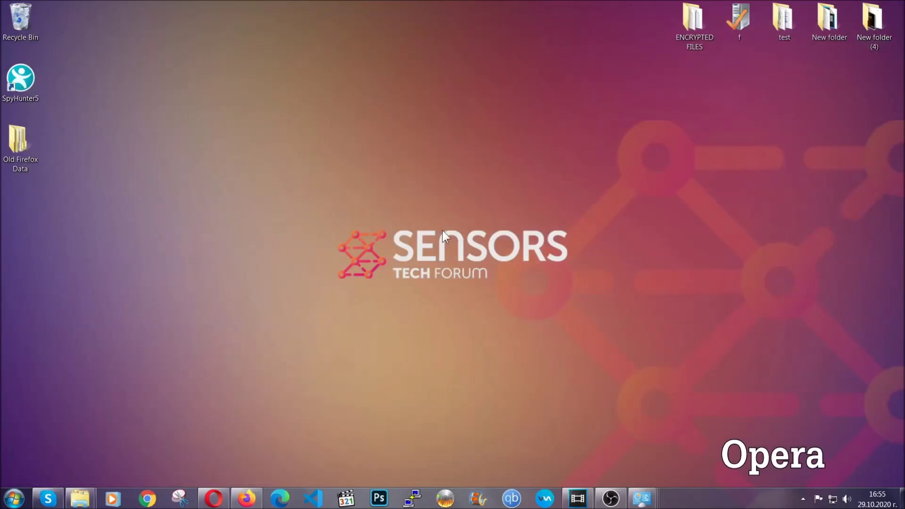
# - Switch to Opera and go to opera://settings/clearBrowserData
pyautogui.click(218, 495)
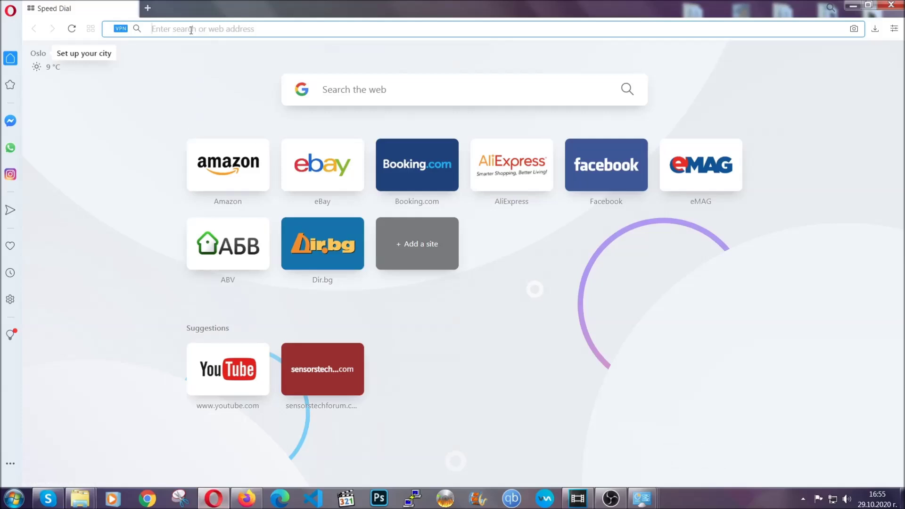
pyautogui.write('opera:')
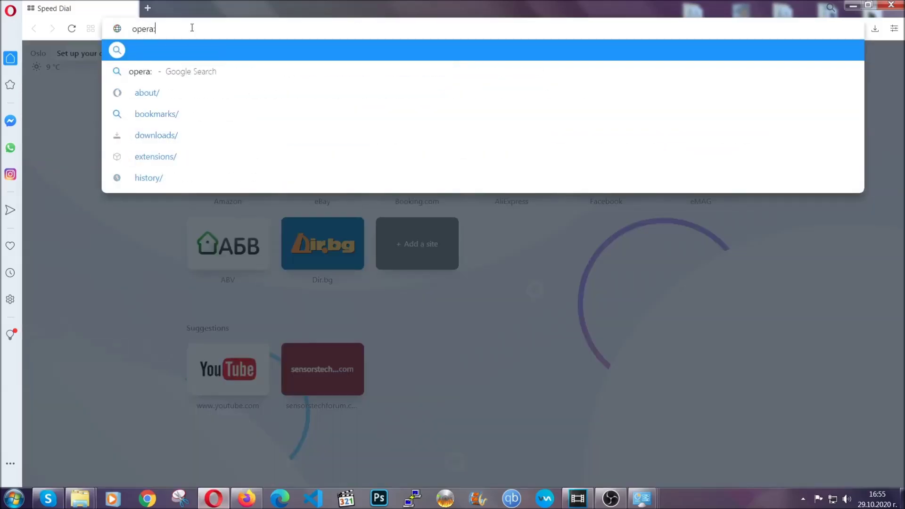
pyautogui.write('//setting')
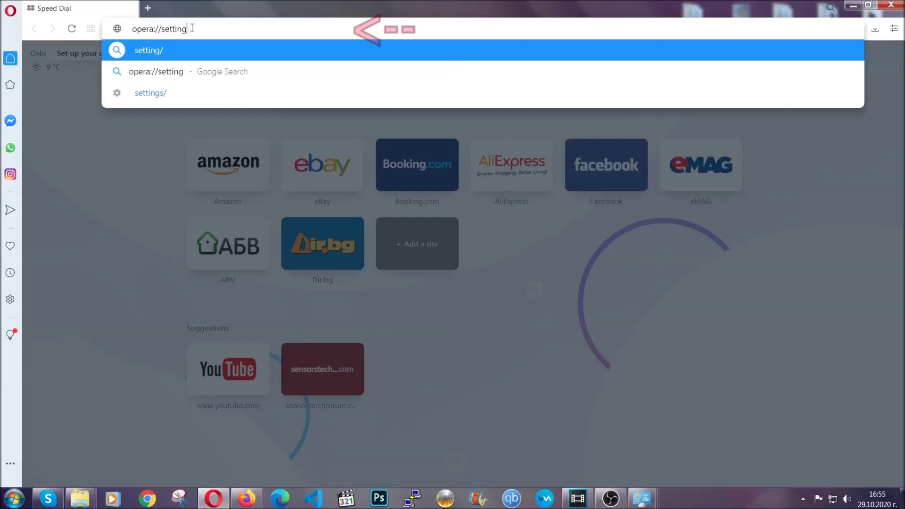
pyautogui.write('s/clearBrr')
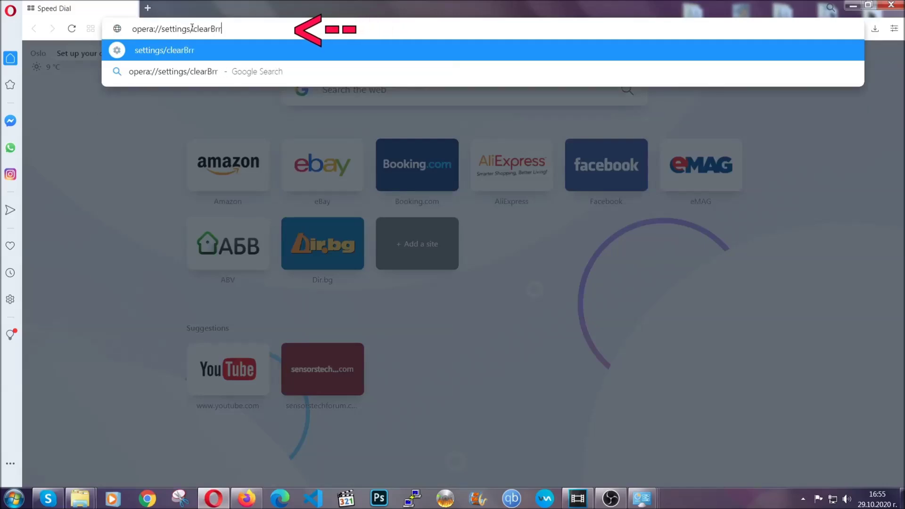
pyautogui.press('BackSpace')
pyautogui.write('owserDa')
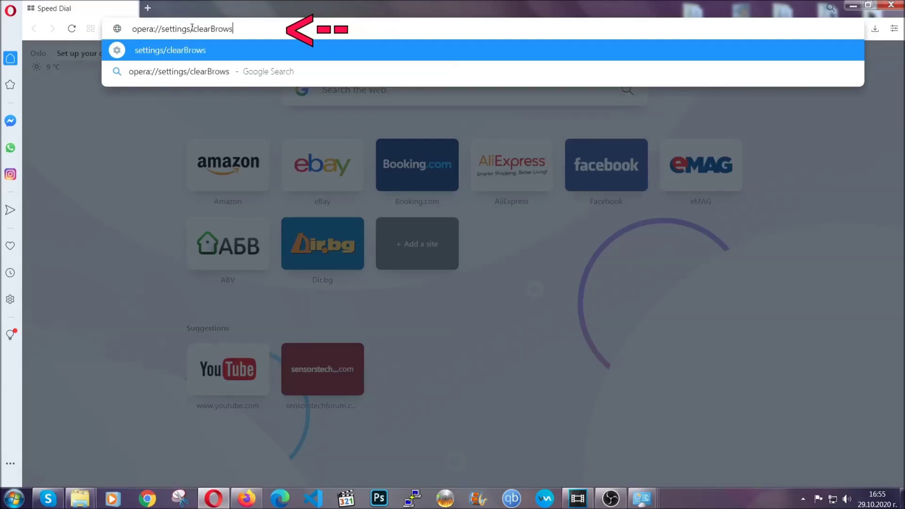
pyautogui.write('ta')
pyautogui.press('Return')
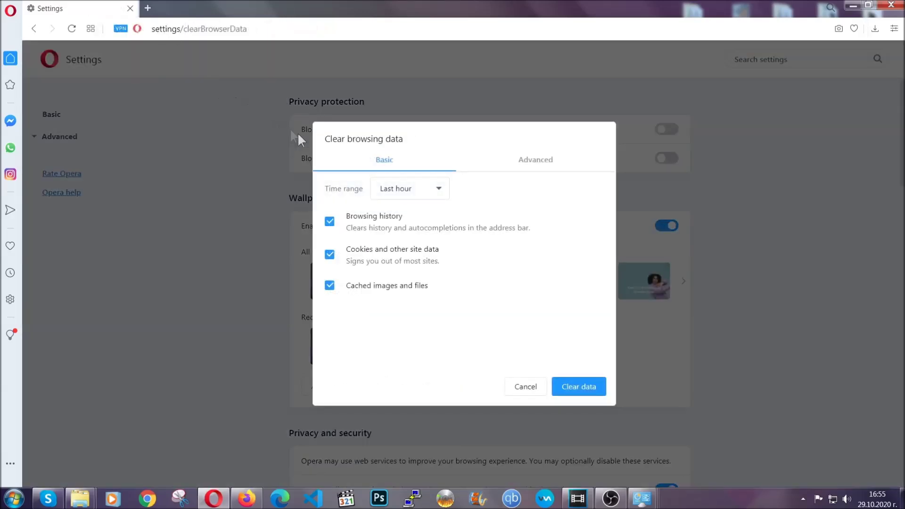
# - Choose the time range in the advanced clearing options and clear Opera's browsing data, including autofill, site settings and hosted app data, but keeping passwords
pyautogui.click(533, 166)
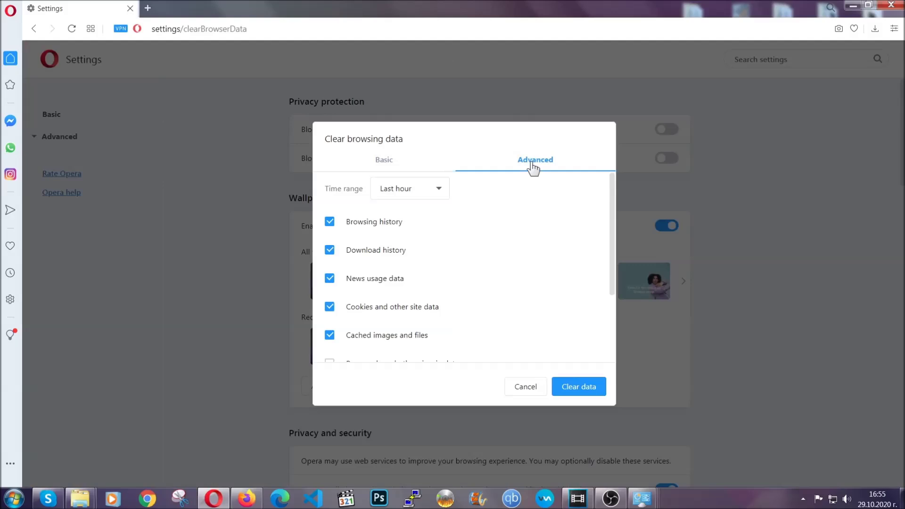
pyautogui.click(442, 190)
pyautogui.click(409, 245)
pyautogui.scroll(-1, 414, 253)
pyautogui.scroll(-2, 413, 253)
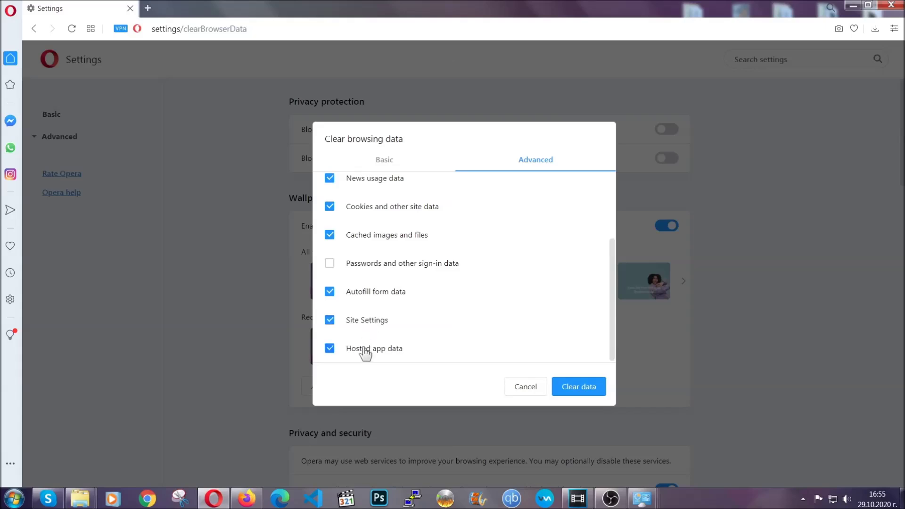
pyautogui.click(578, 390)
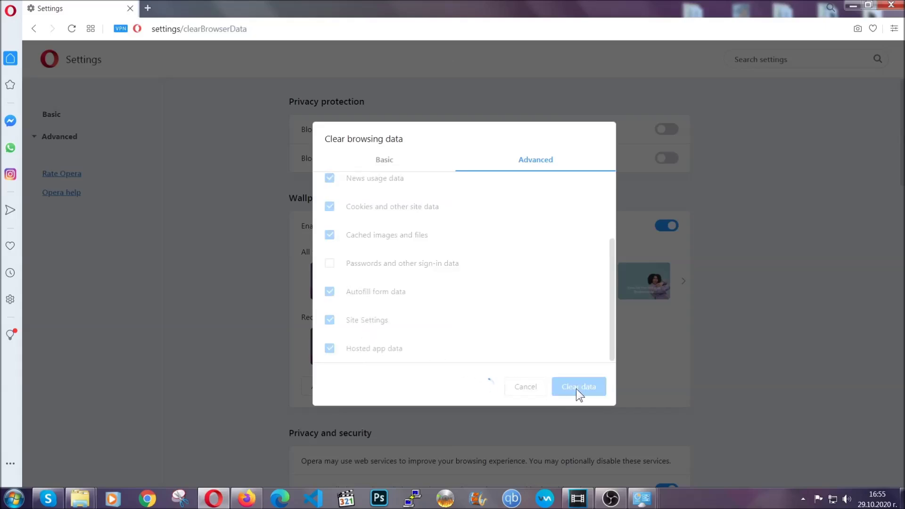